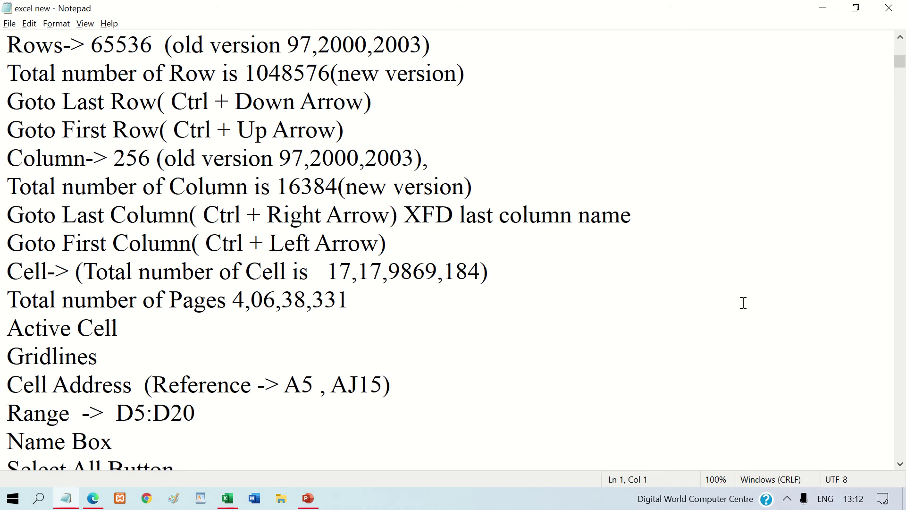
Step: Switch from the Notepad notes to the Excel workbook Book1
left_click(227, 499)
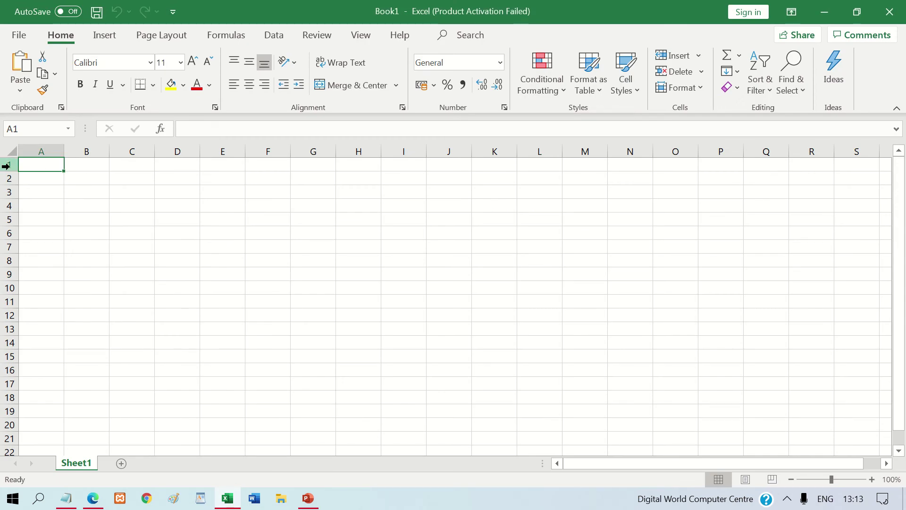
Step: Select rows 1, 2 and 3, cell A4, and row 1 again, then return to Notepad
left_click(6, 165)
left_click(7, 178)
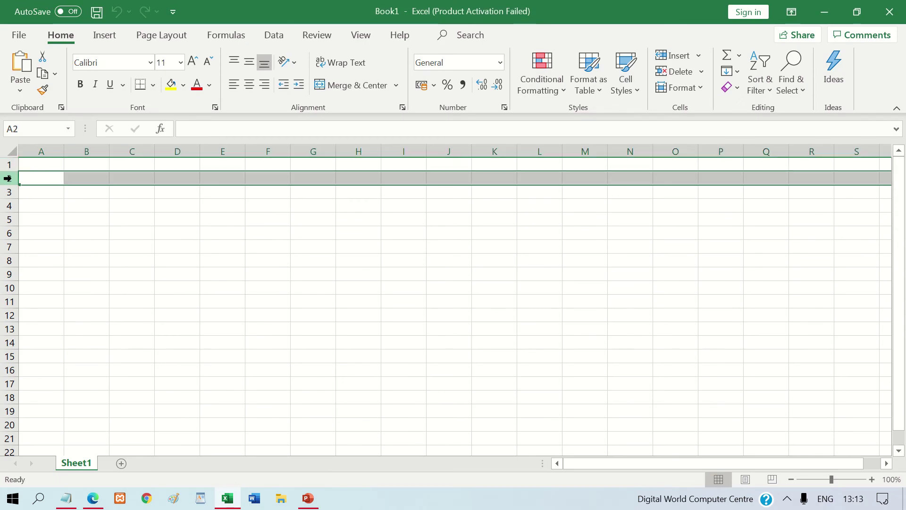
left_click(7, 192)
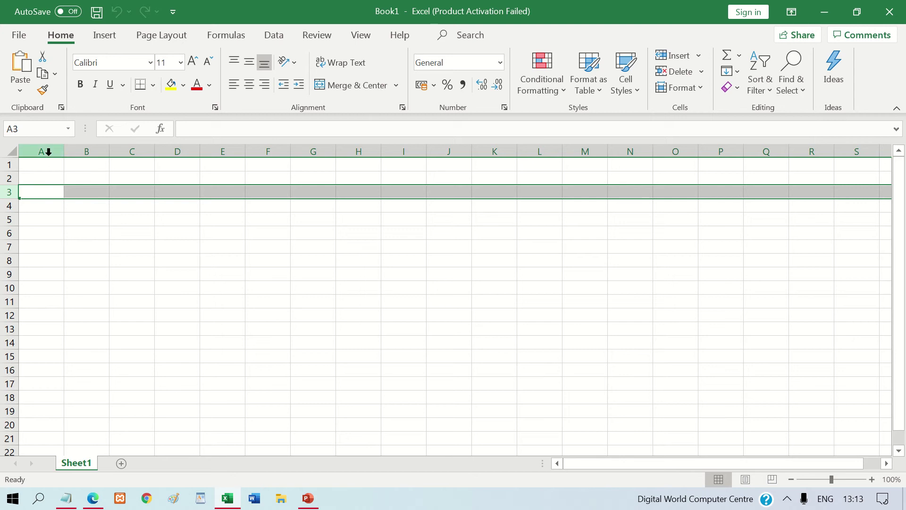
left_click(55, 209)
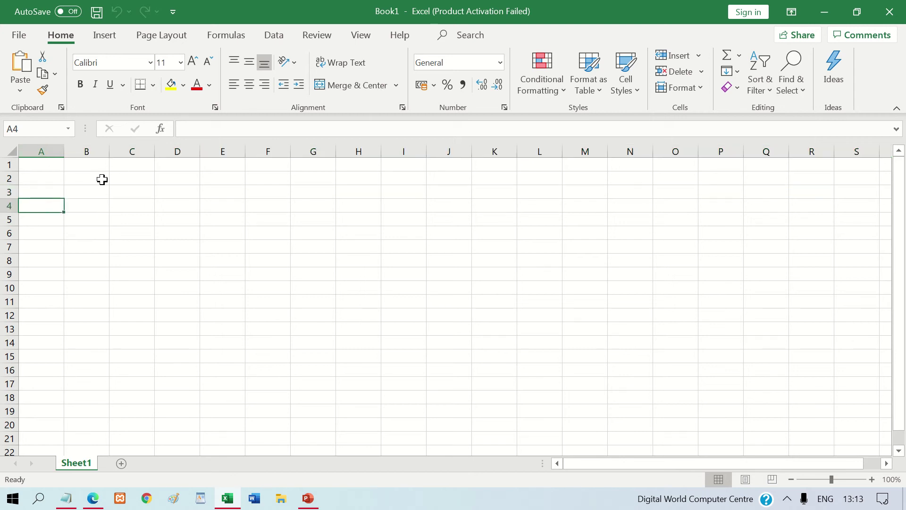
left_click(5, 165)
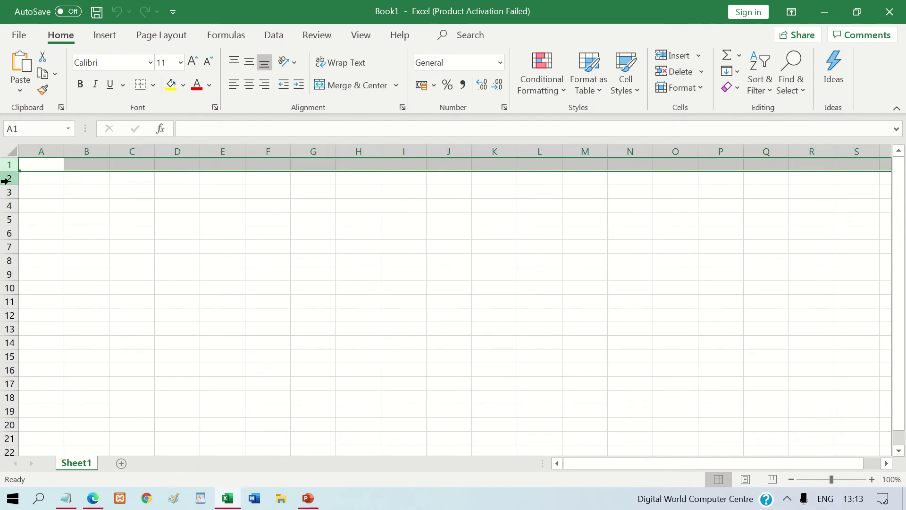
left_click(67, 499)
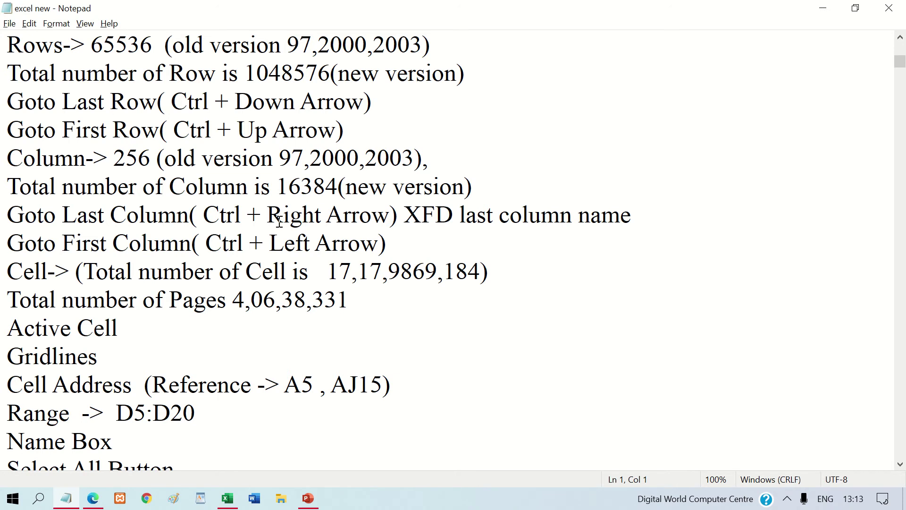
Step: Bring the blank Excel workbook Book1 back in front of the notes
left_click(229, 500)
Step: Select cell B5, then cell A1, then bring the Notepad notes forward
left_click(78, 216)
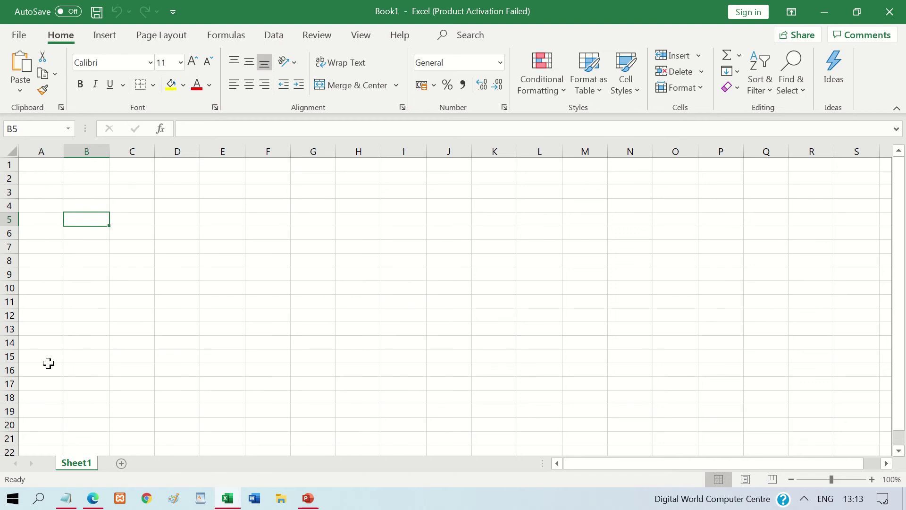
left_click(36, 167)
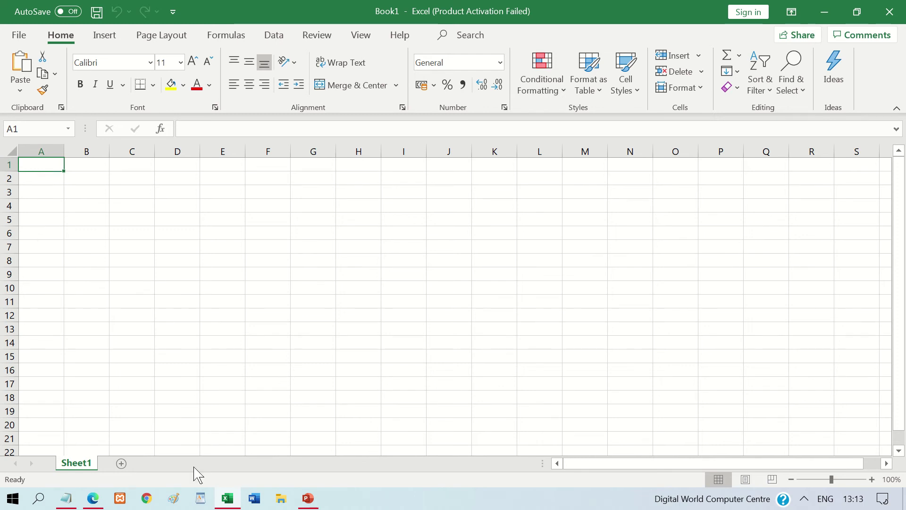
left_click(68, 499)
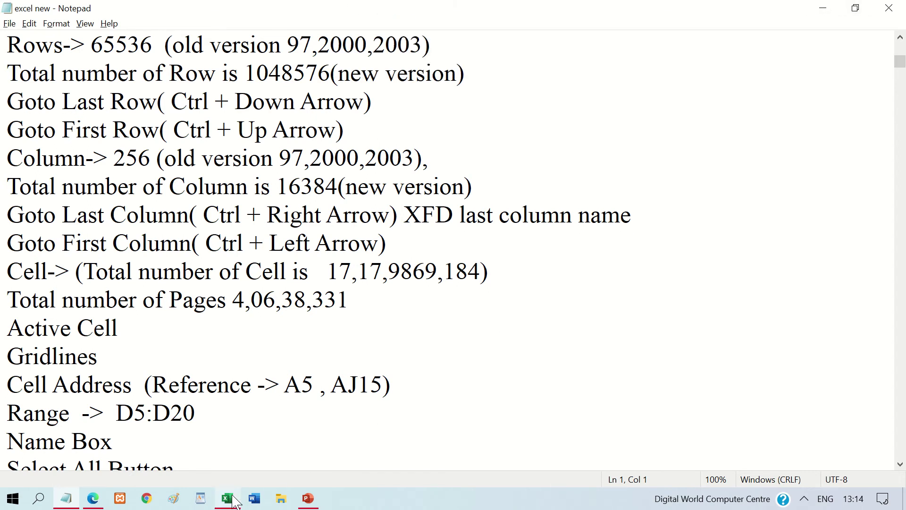
Step: Return to Excel and jump from A1 down to the last row, 1048576
mouse_move(226, 499)
left_click(219, 424)
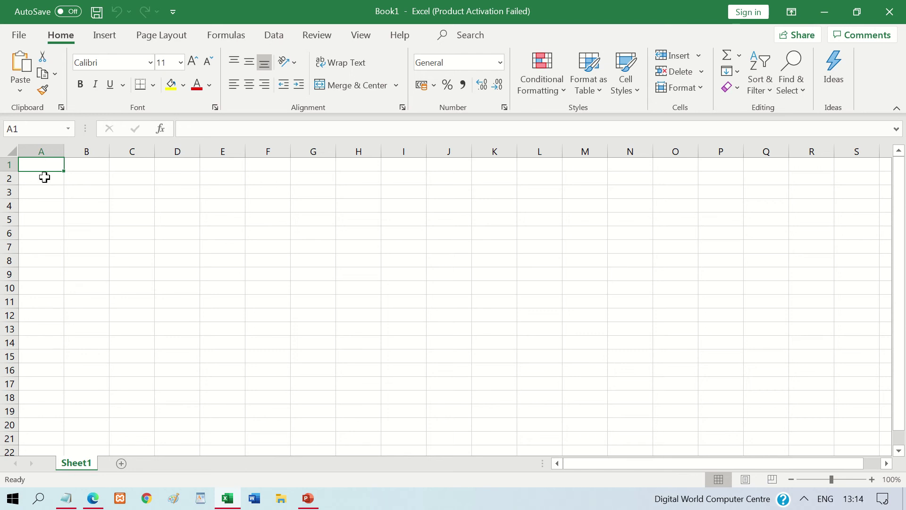
key("ctrl+Down")
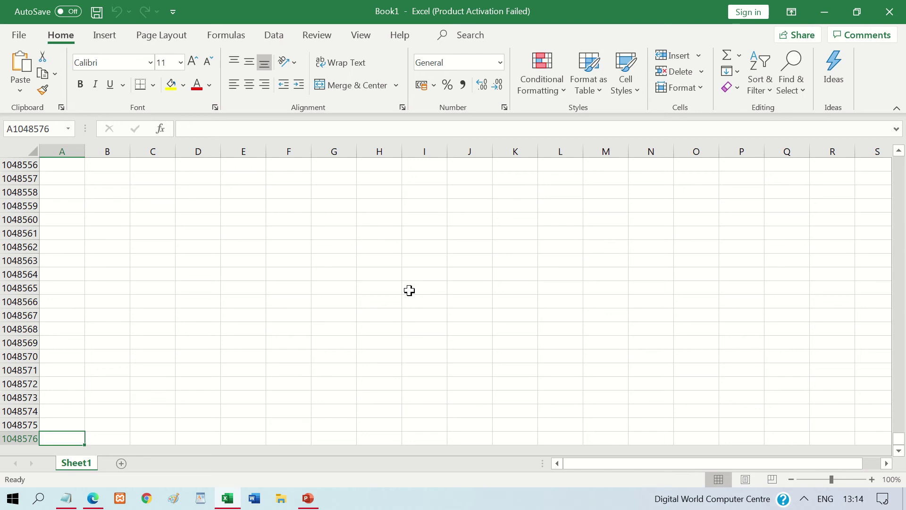
double_click(901, 452)
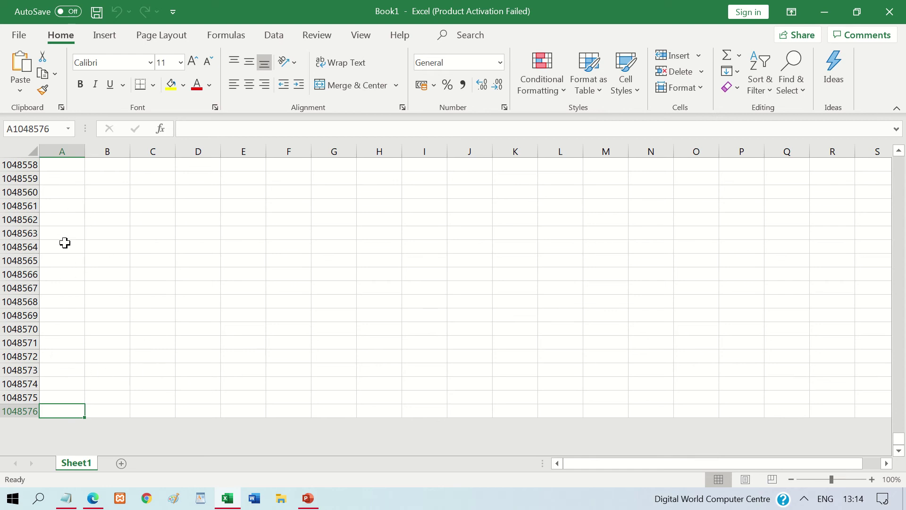
Step: Glance at the notes, minimize them, and jump back to cell A1 with Ctrl+Home
left_click(66, 498)
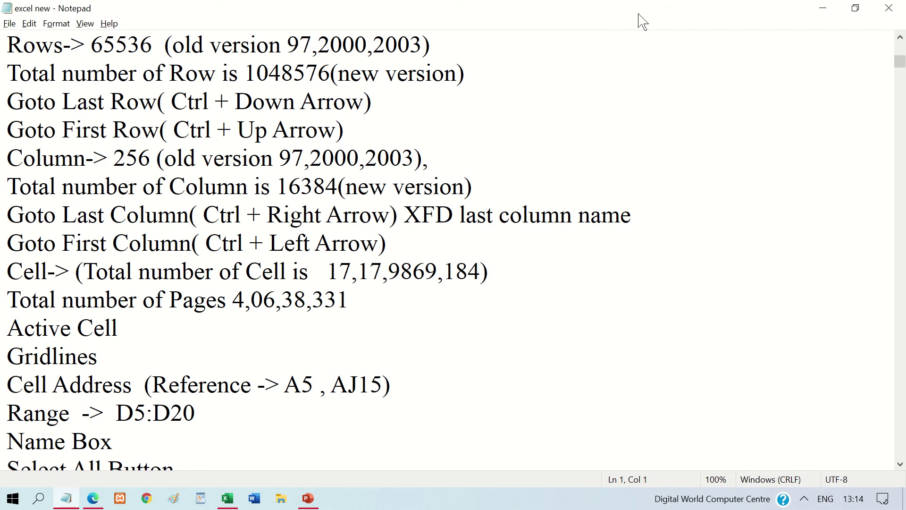
left_click(822, 8)
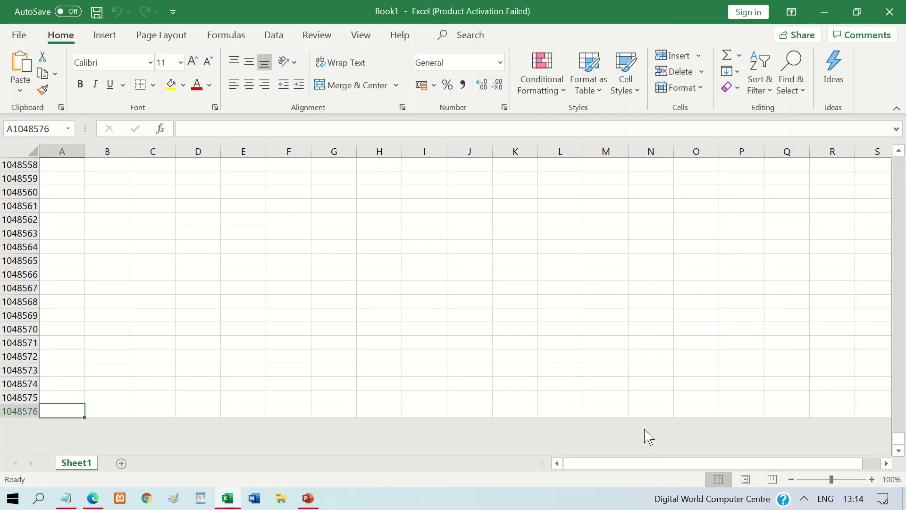
key("ctrl+Home")
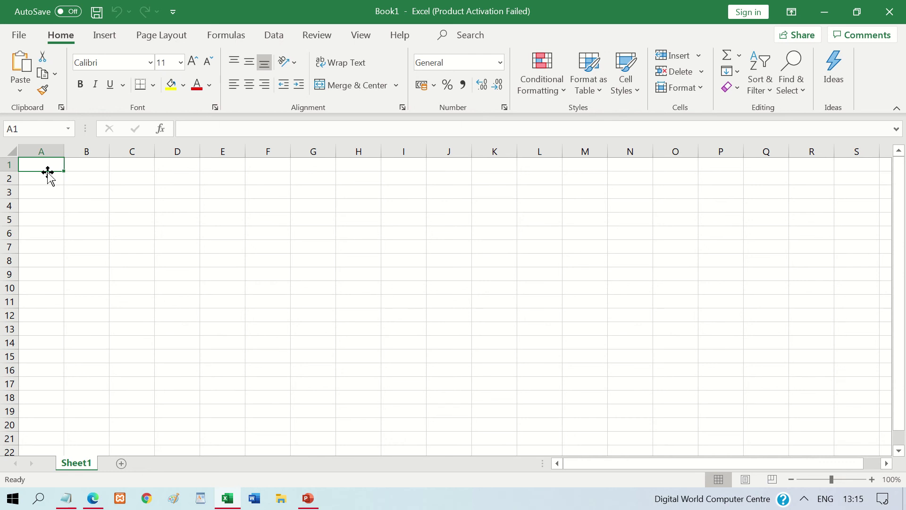
double_click(48, 170)
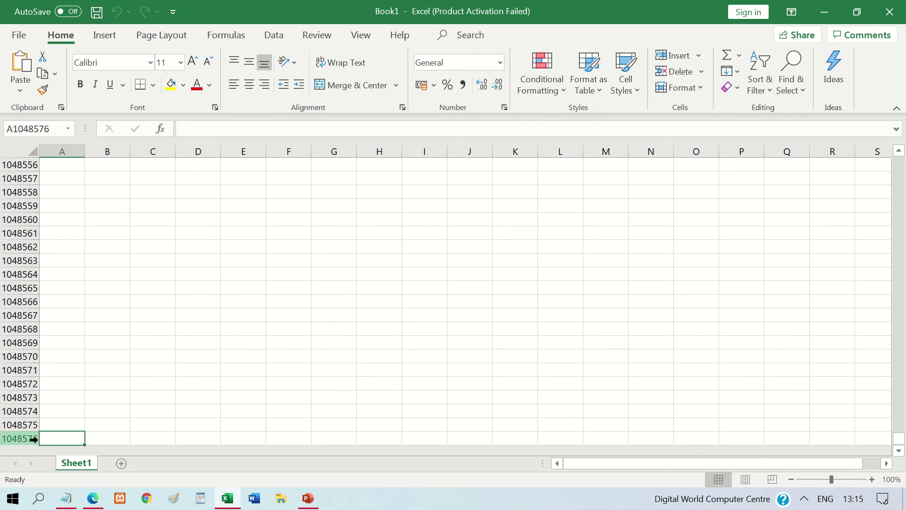
key("ctrl+Up")
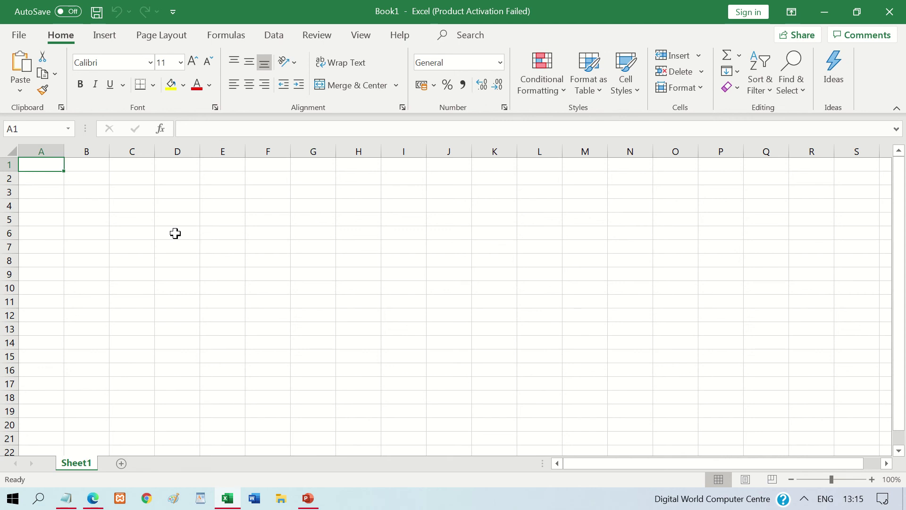
Step: Bring the 'excel new' Notepad notes to the front via the taskbar thumbnail
left_click(71, 499)
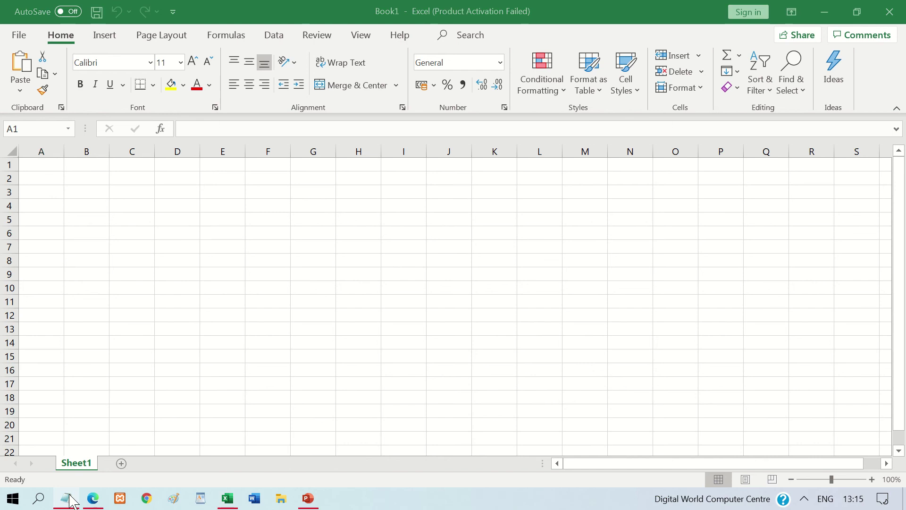
mouse_move(66, 499)
left_click(79, 448)
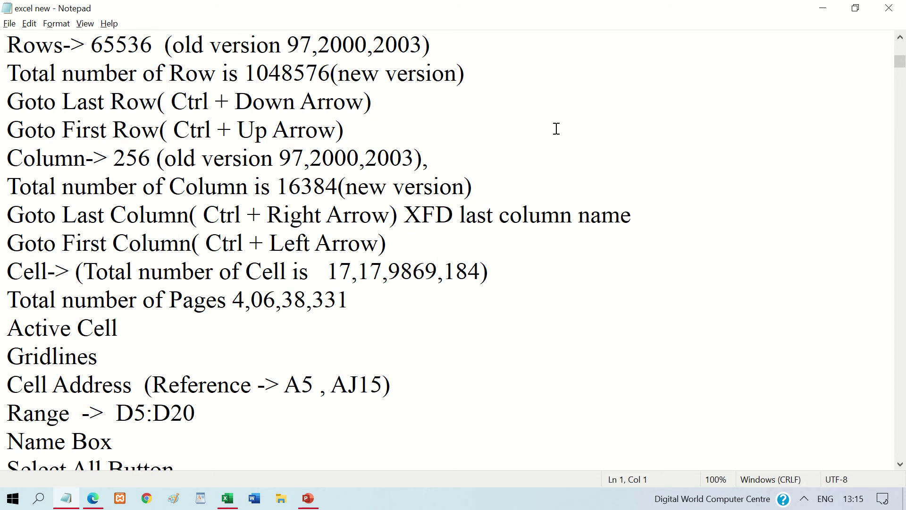
Step: Minimize the notes, step right along row 1 and back to A1, then close Notepad
left_click(822, 8)
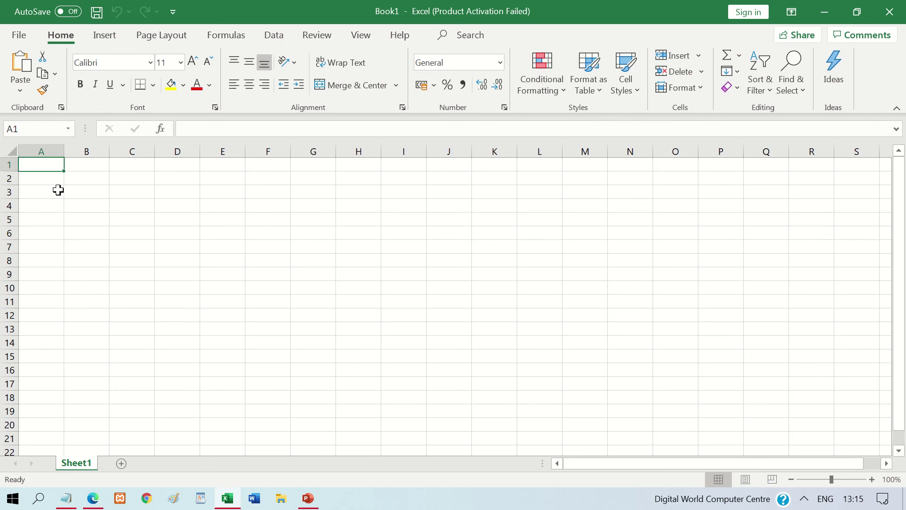
key("Right")
key("Right")
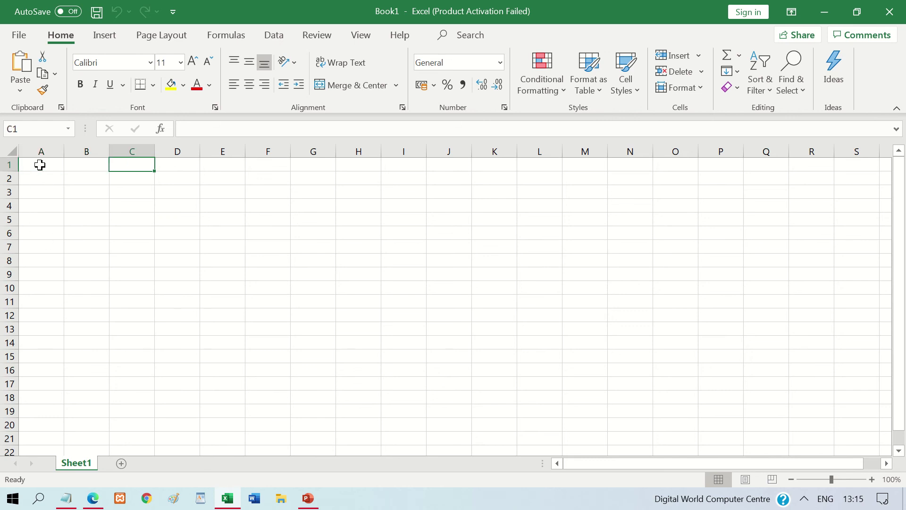
key("Right")
key("Right")
key("Right")
key("Right")
key("Right")
key("Right")
key("Right")
key("Right")
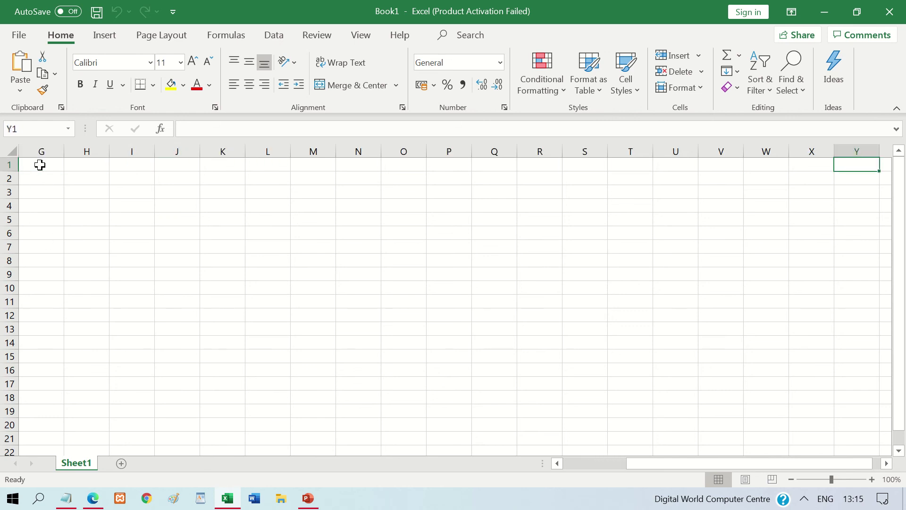
key("Right")
key("Right")
key("Right")
key("Right")
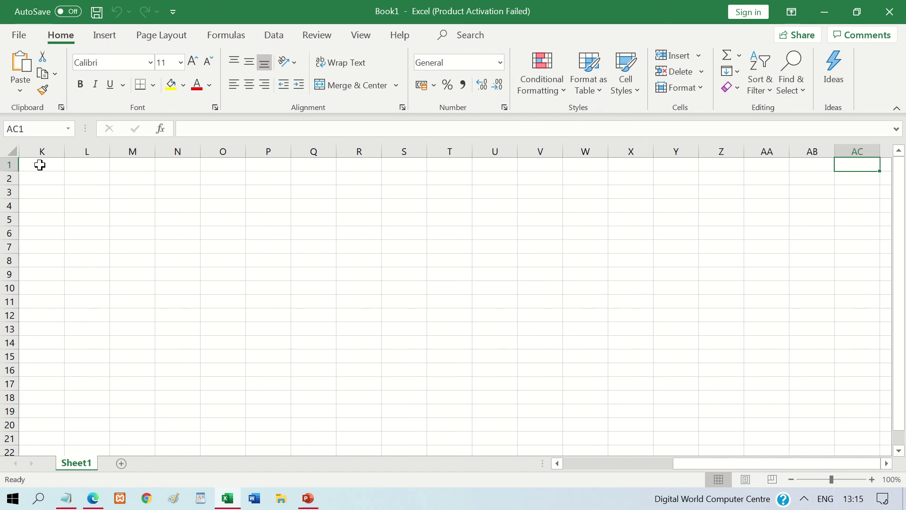
key("Right")
key("Right")
key("Right")
key("Right")
key("Right")
key("Right")
key("Right")
key("Right")
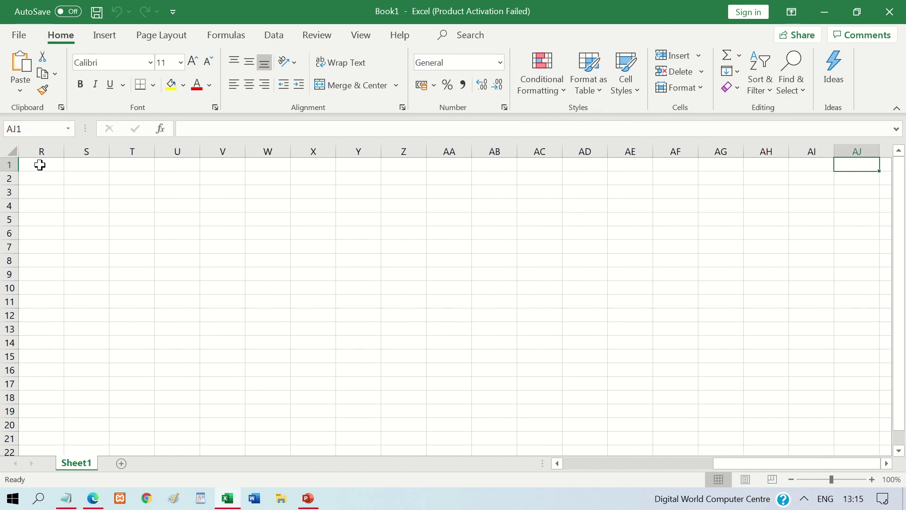
key("Right")
key("Right")
key("Right")
key("Left")
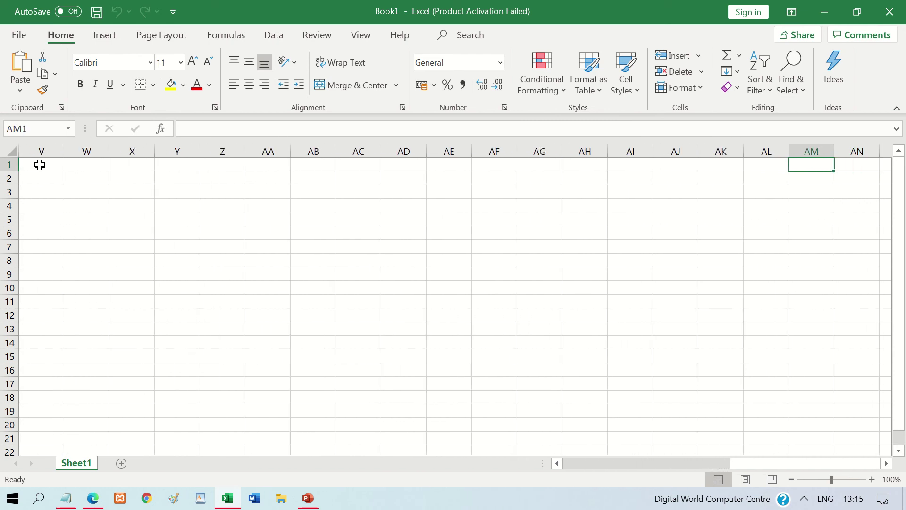
key("Left")
key("Left")
key("Left")
key("Left")
key("Left")
key("Left")
key("Left")
key("Left")
key("Left")
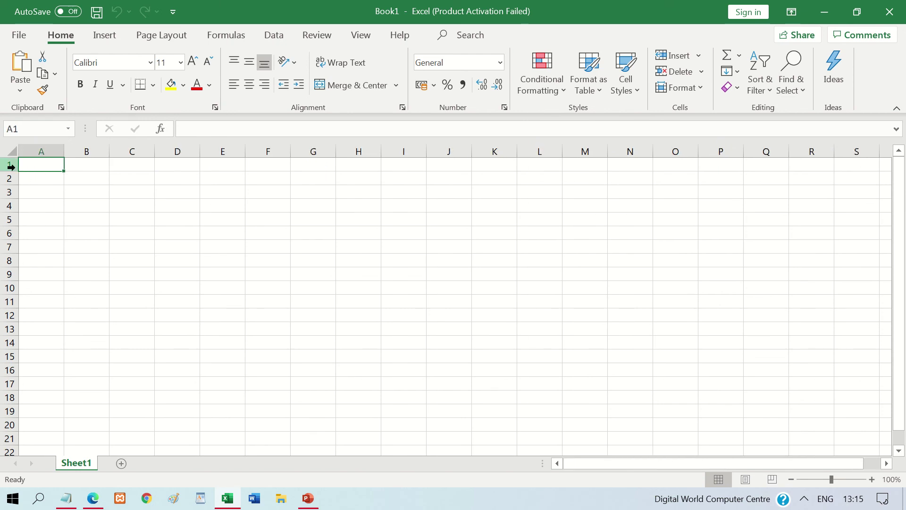
left_click(68, 499)
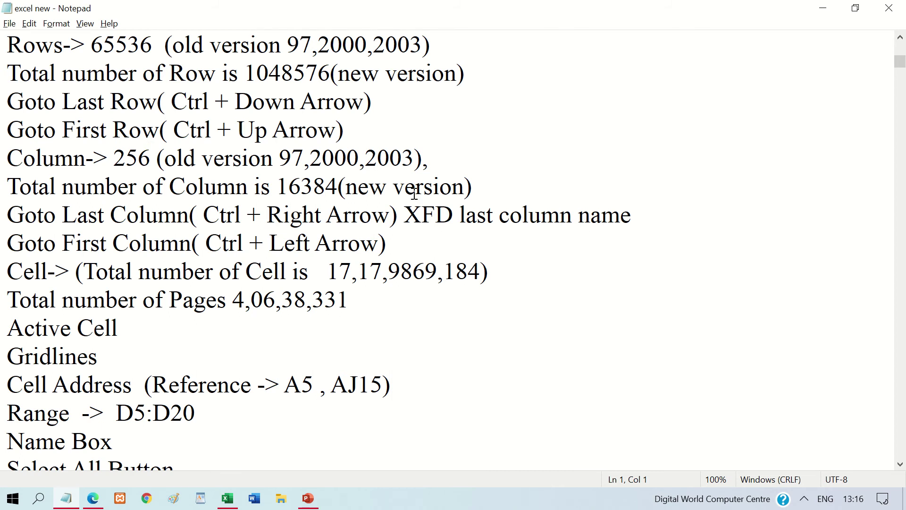
left_click(873, 6)
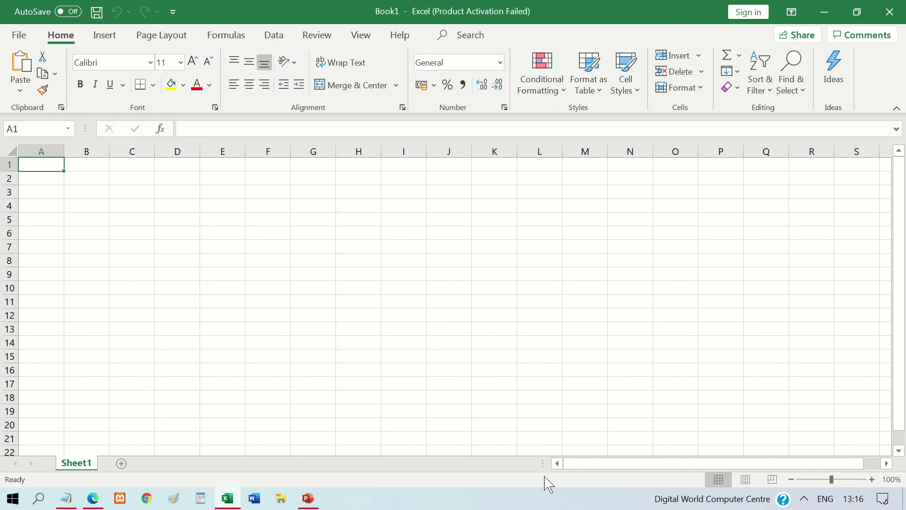
key("ctrl+Right")
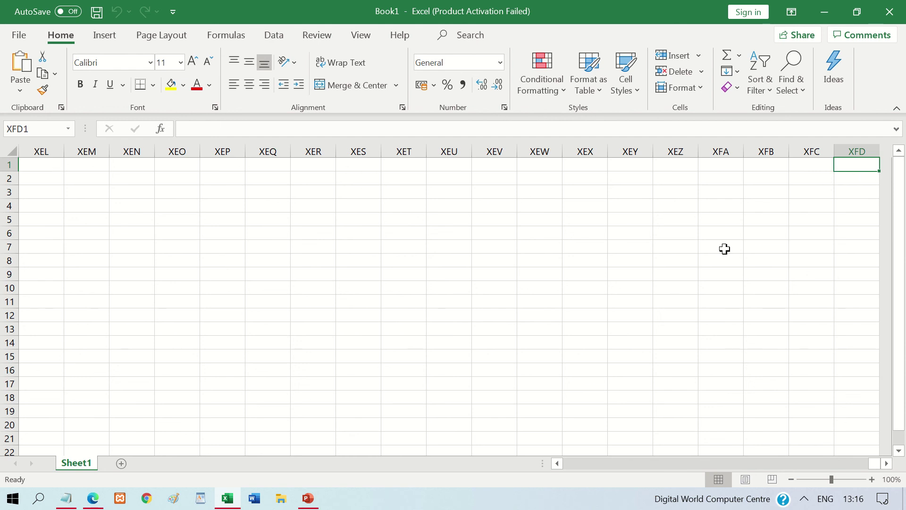
key("ctrl+Left")
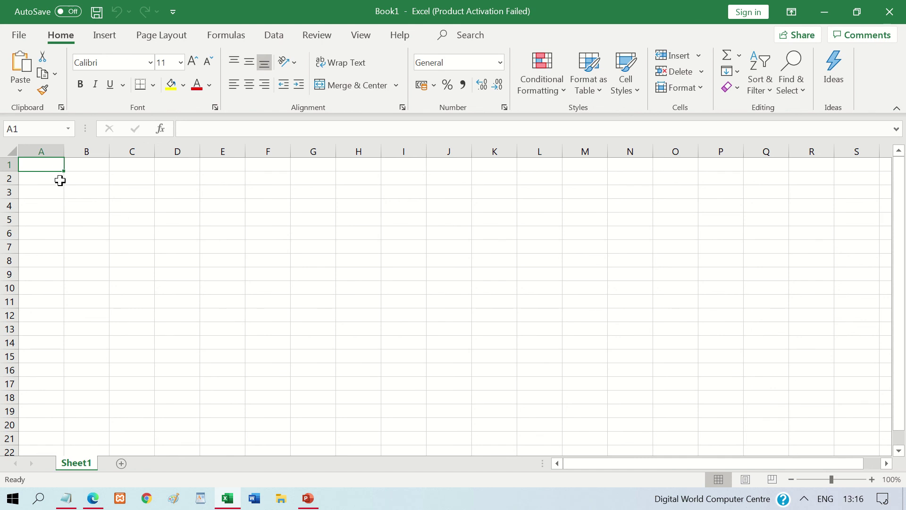
left_click(44, 146)
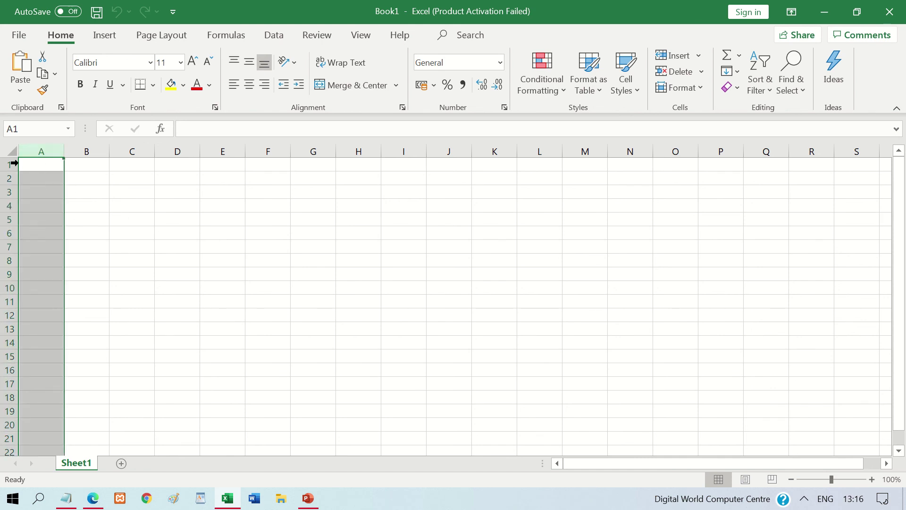
left_click(270, 264)
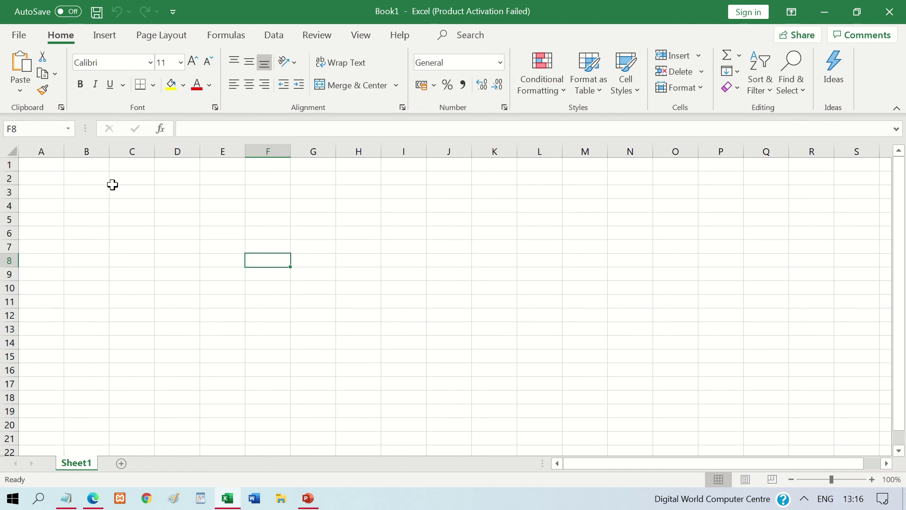
left_click(9, 165)
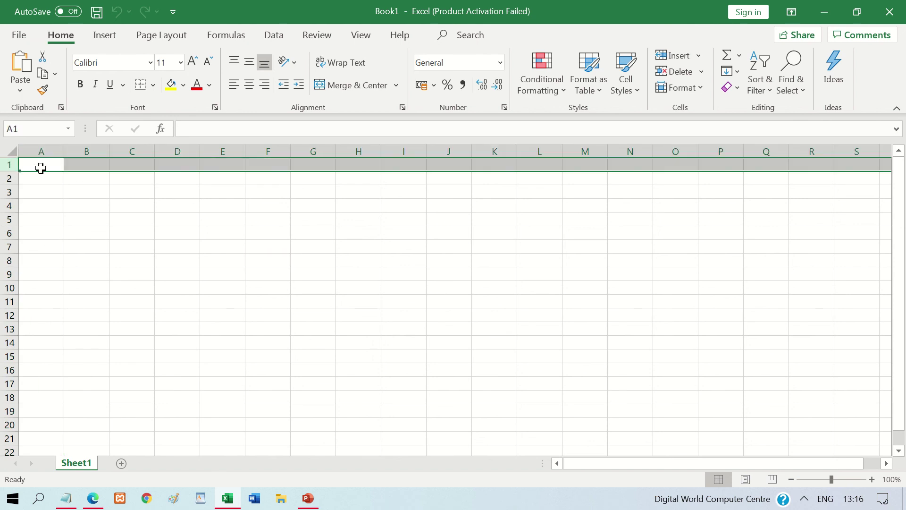
left_click(374, 252)
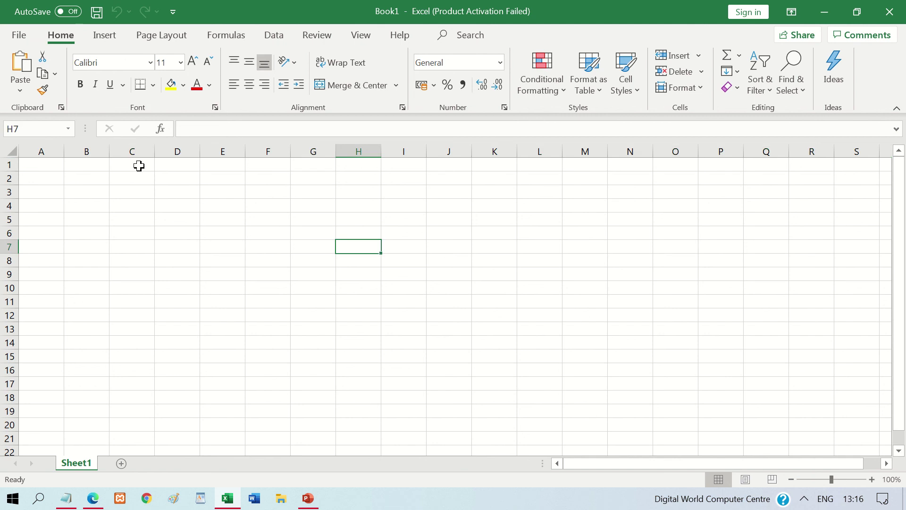
left_click(738, 73)
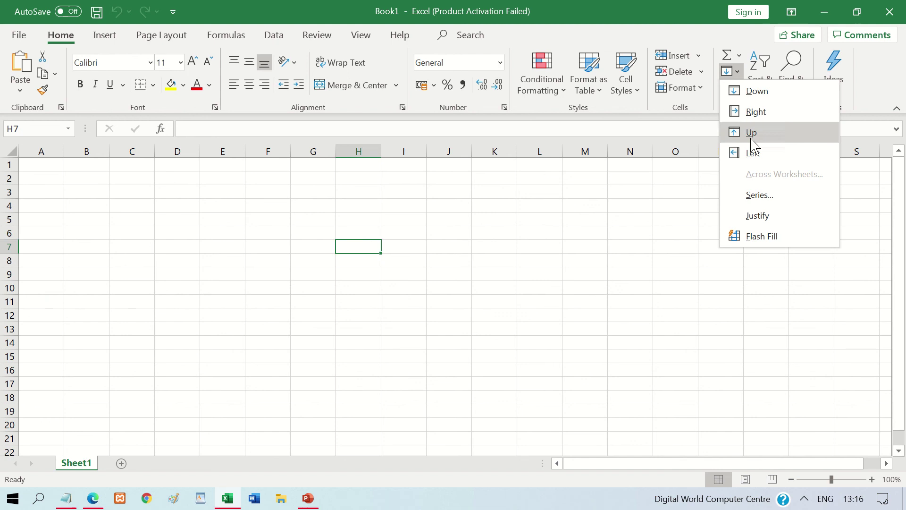
left_click(658, 19)
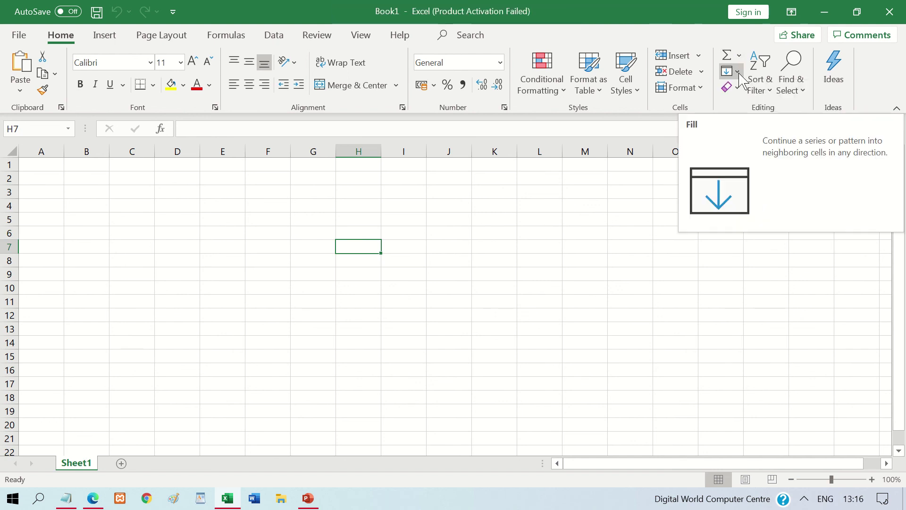
left_click(737, 71)
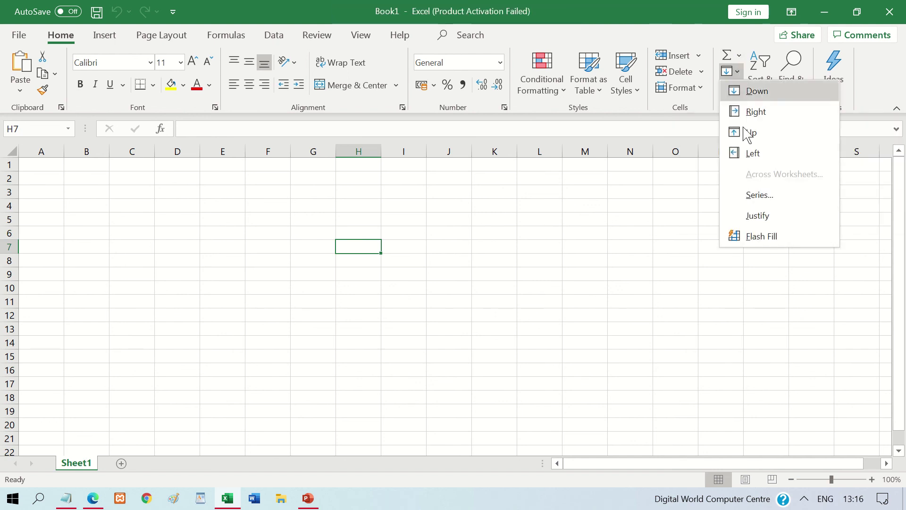
left_click(152, 270)
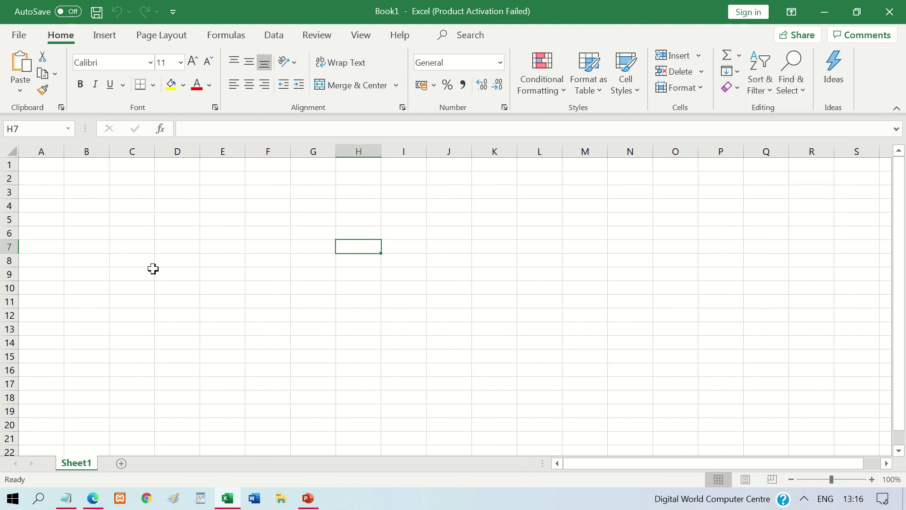
left_click(51, 164)
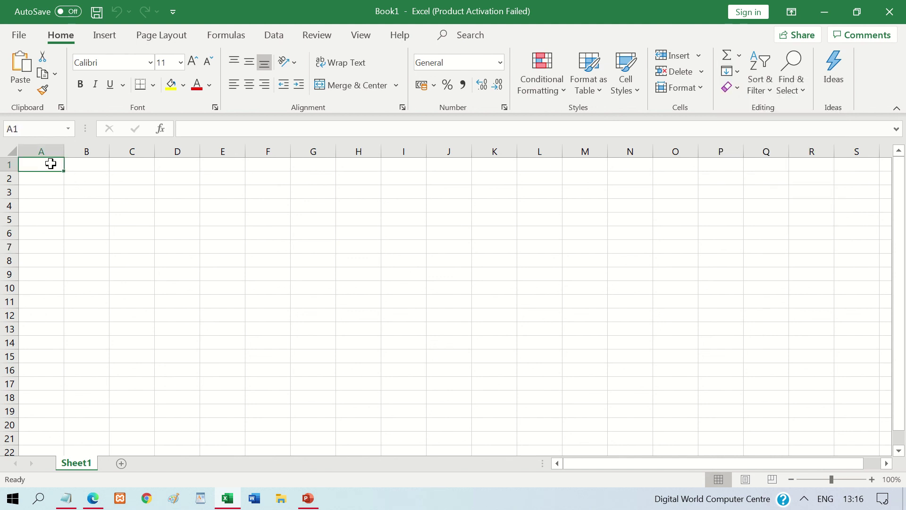
type("1")
left_click(119, 279)
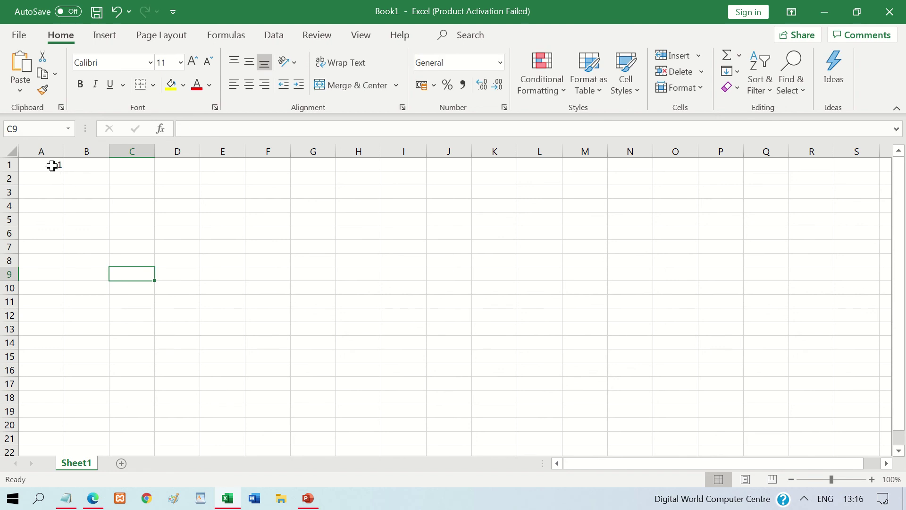
left_click_drag(52, 165, 50, 285)
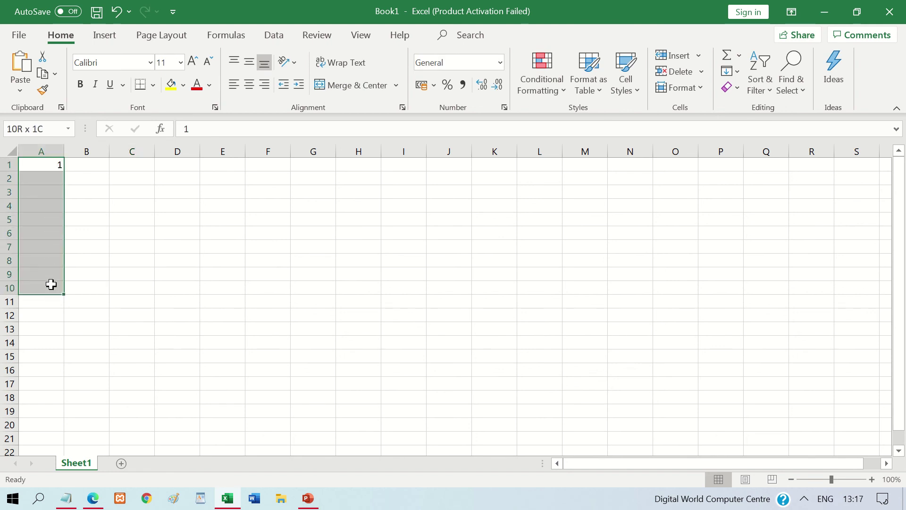
left_click(734, 76)
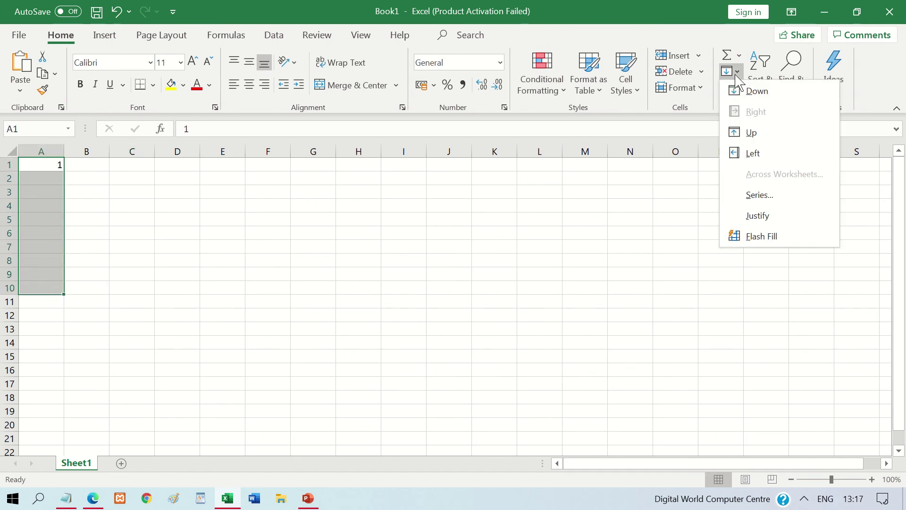
left_click(759, 194)
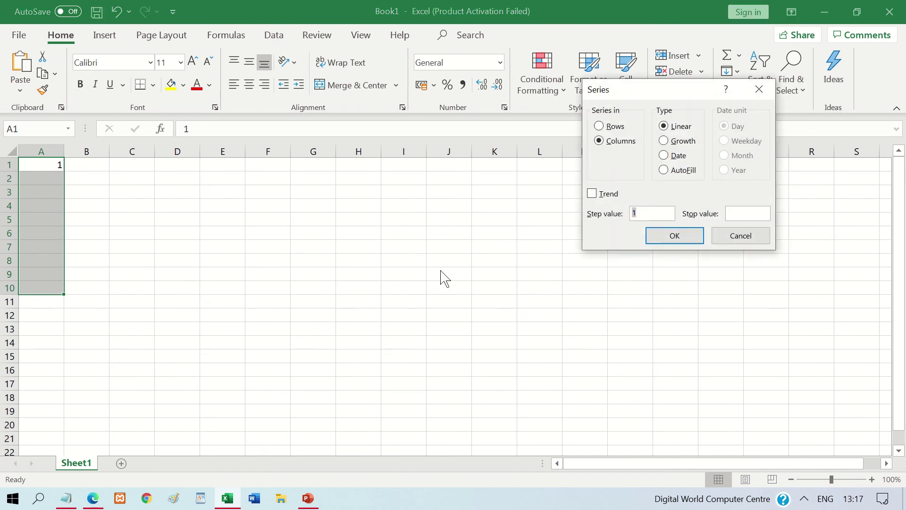
left_click(645, 210)
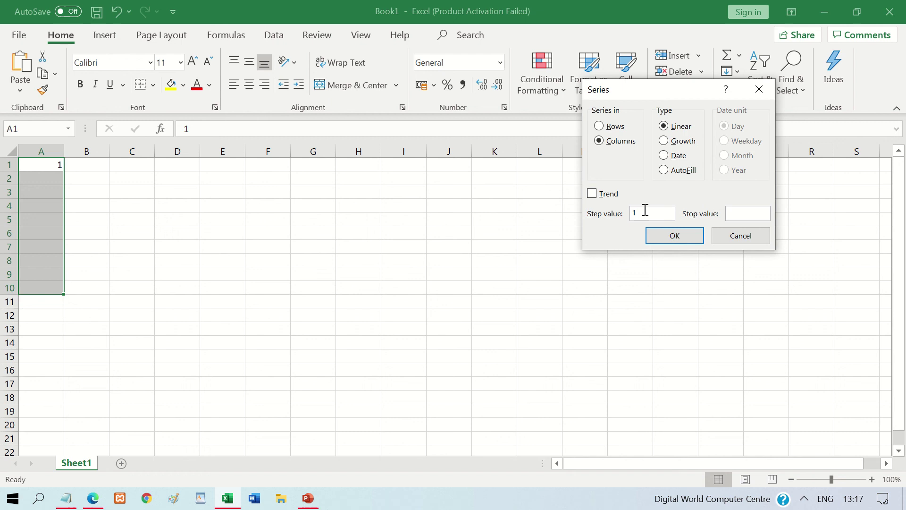
left_click(679, 239)
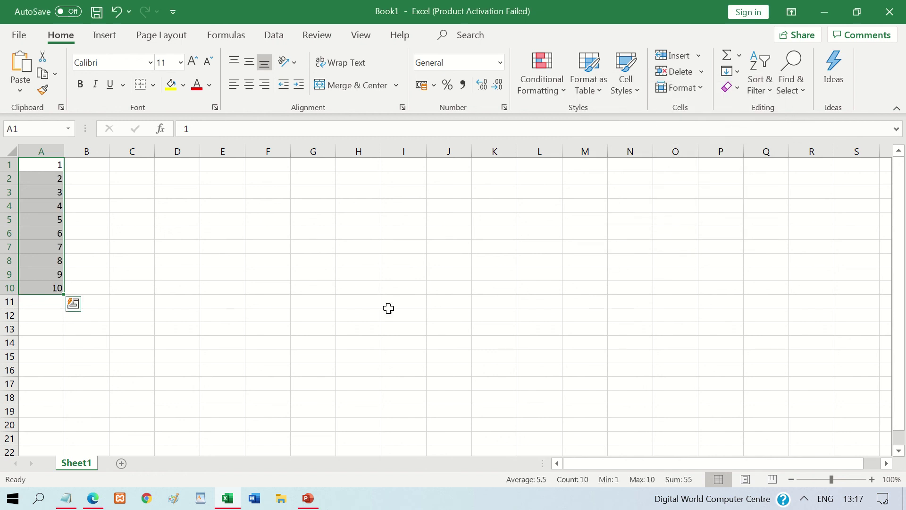
key("ctrl+z")
key("ctrl+z")
left_click(122, 262)
left_click(48, 163)
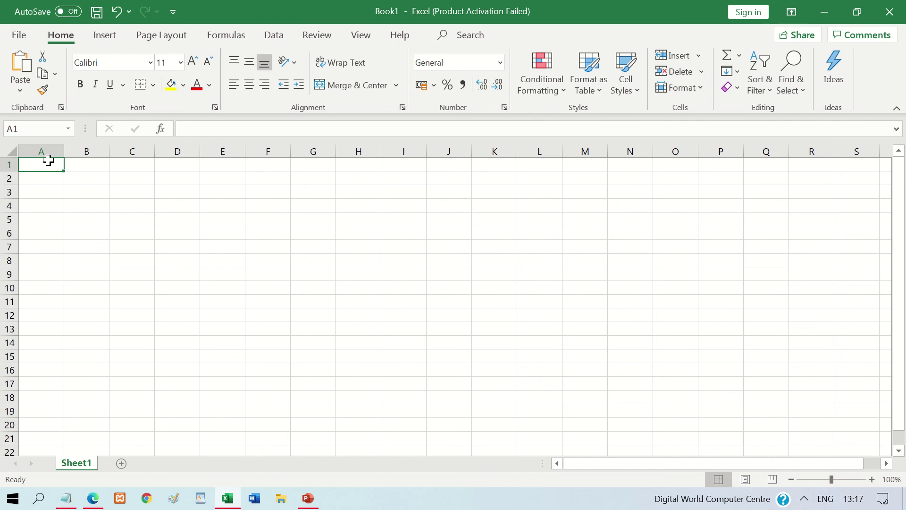
Step: Enter 1 in A1 and fill row 1 with a linear series, step 1, via Fill > Series
type("1")
left_click(81, 202)
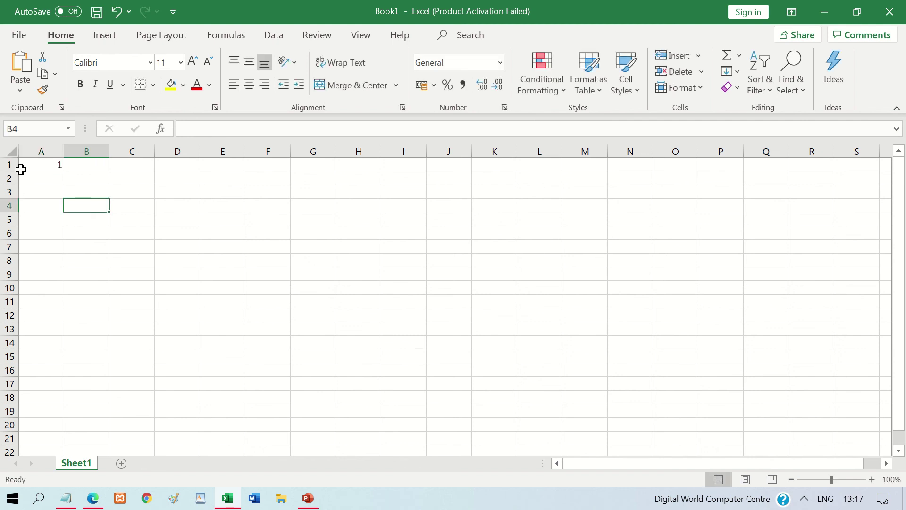
left_click(7, 164)
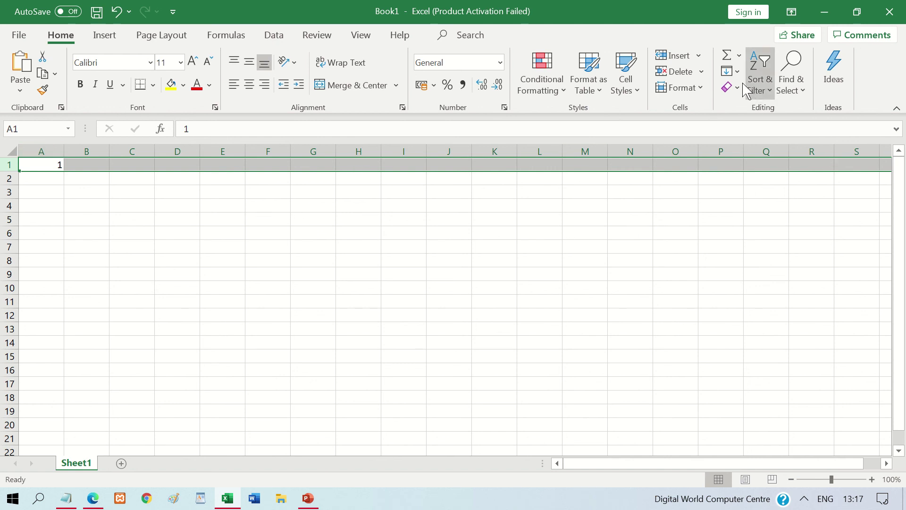
left_click(736, 72)
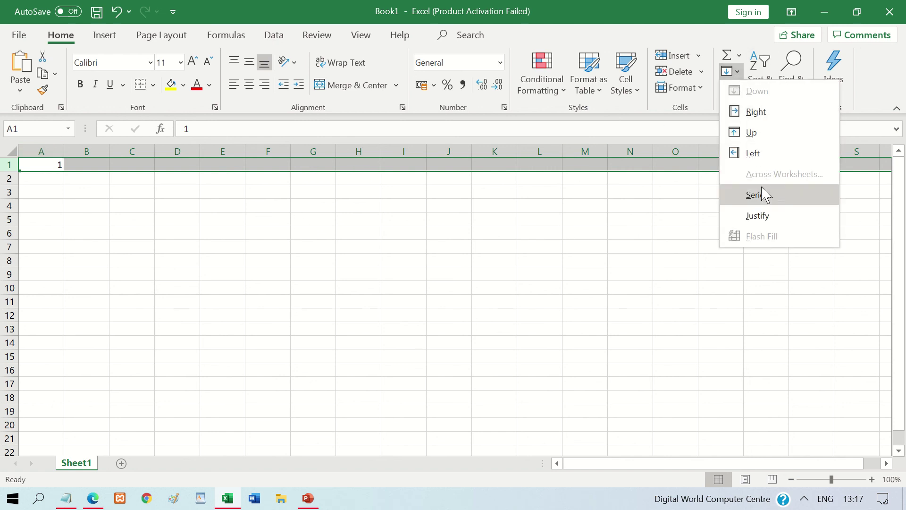
left_click(761, 194)
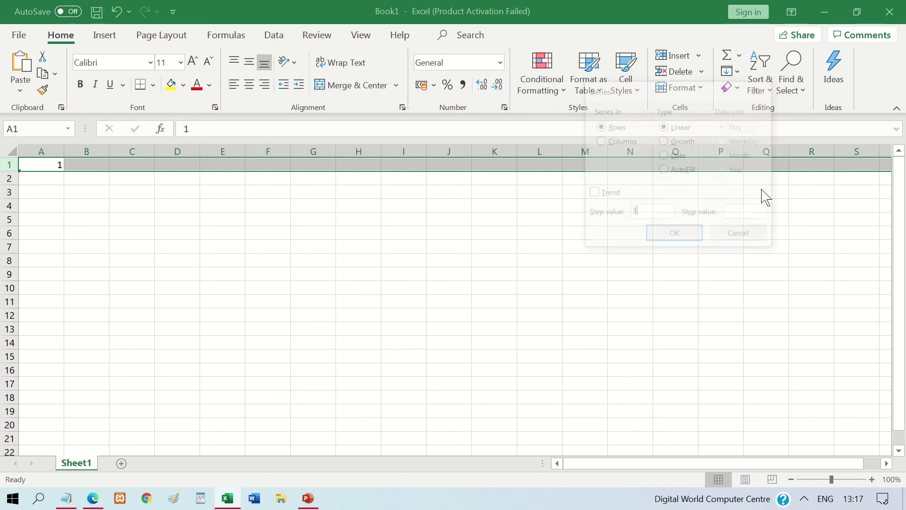
left_click(670, 237)
Step: Confirm the series ends at 16384 in XFD1, then return to A1
left_click(144, 289)
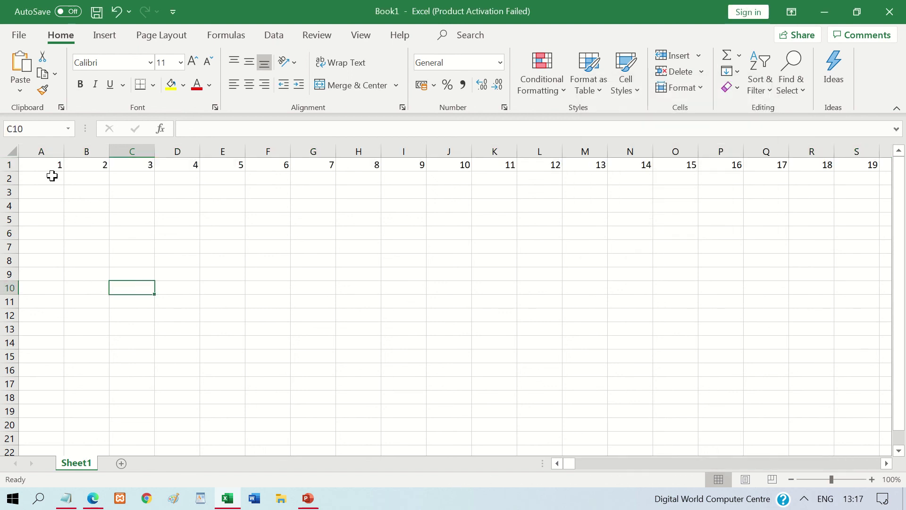
left_click(43, 164)
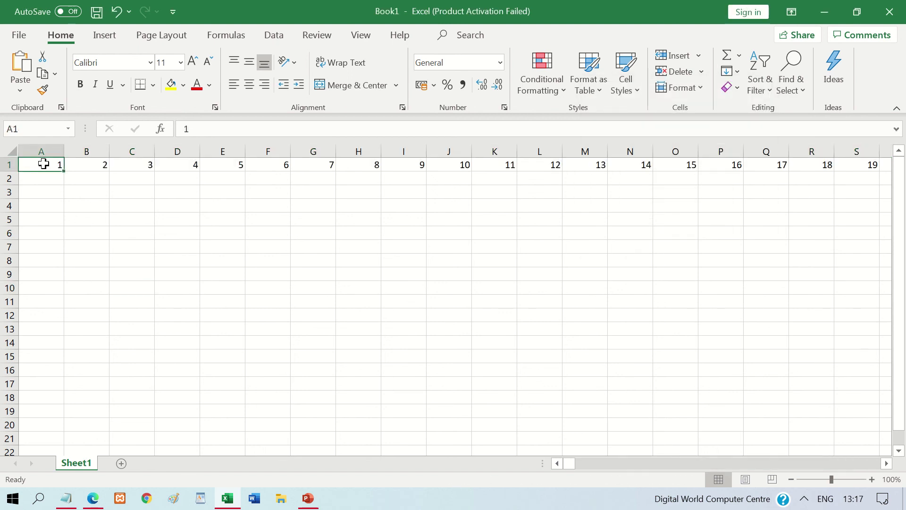
key("ctrl+Right")
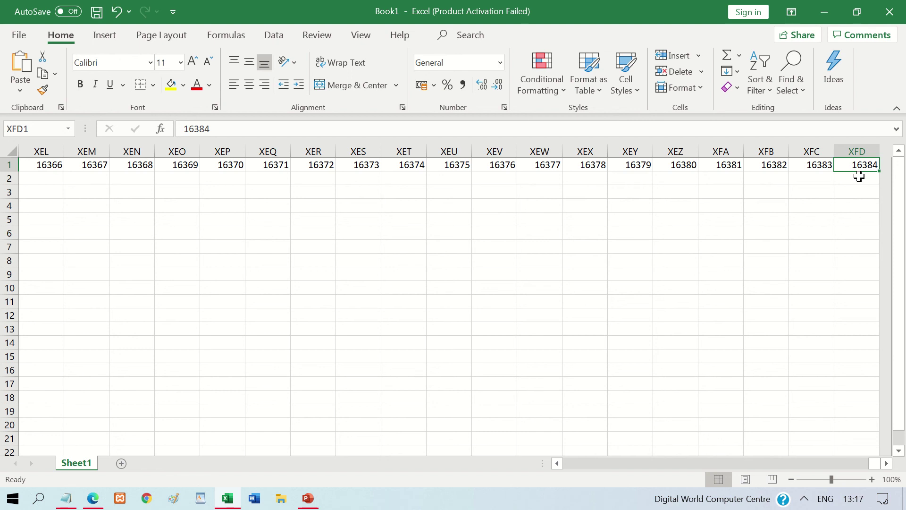
key("ctrl+Left")
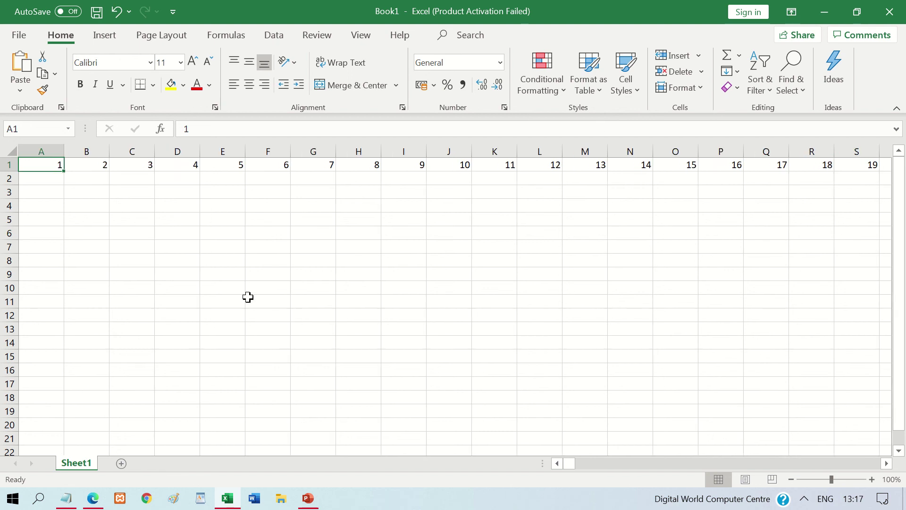